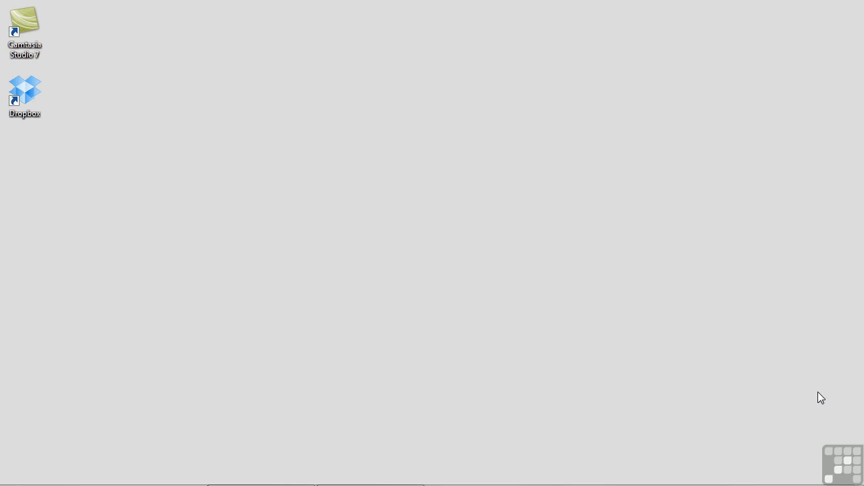
Step: Open phpMyAdmin from the WampServer tray program
{"action": "mouse_move", "coordinate": [791, 483]}
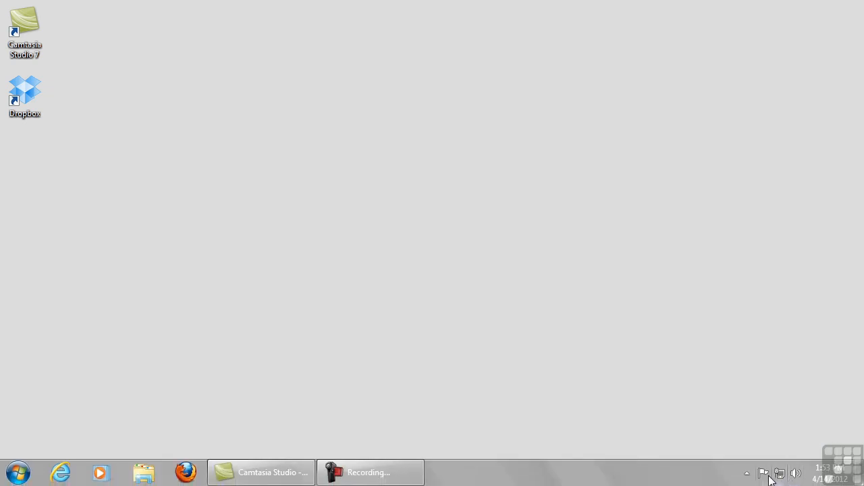
{"action": "left_click", "coordinate": [747, 474]}
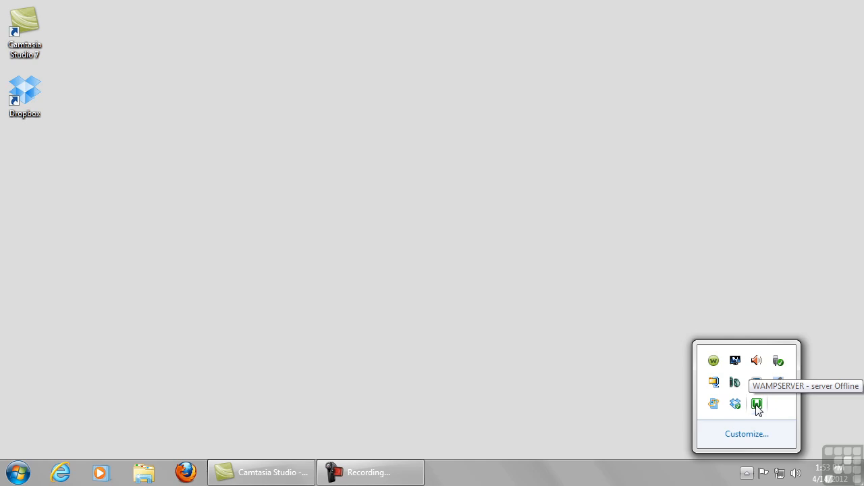
{"action": "left_click", "coordinate": [757, 406]}
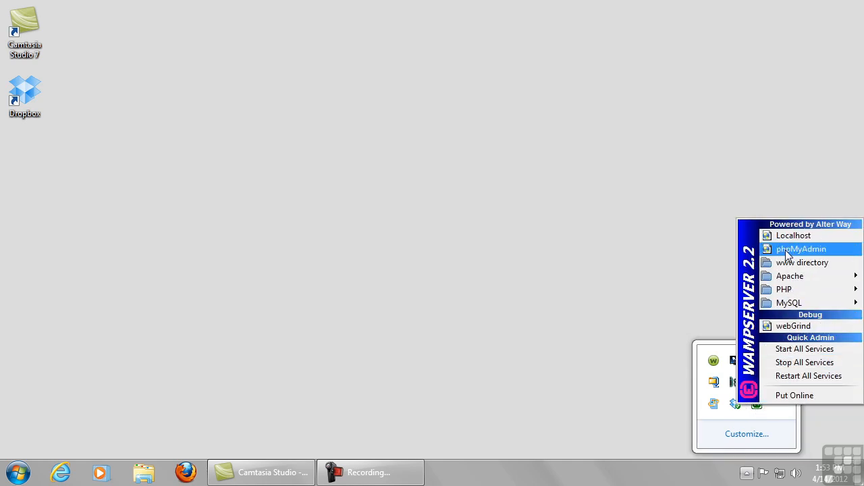
{"action": "left_click", "coordinate": [814, 251]}
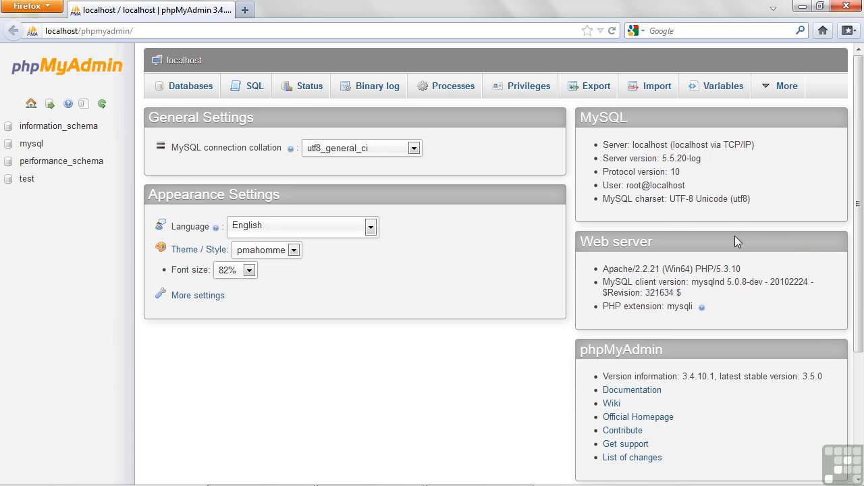
Step: Open the test database and browse the rows of its city and validusers tables
{"action": "left_click", "coordinate": [27, 179]}
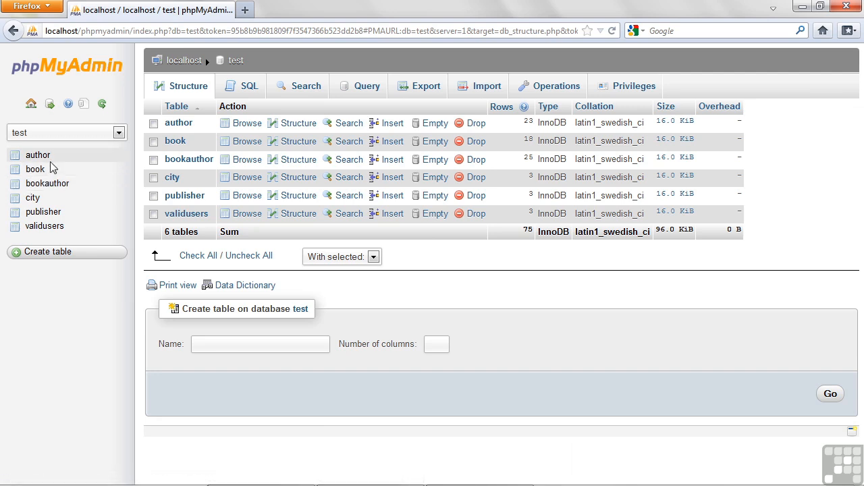
{"action": "left_click", "coordinate": [36, 201]}
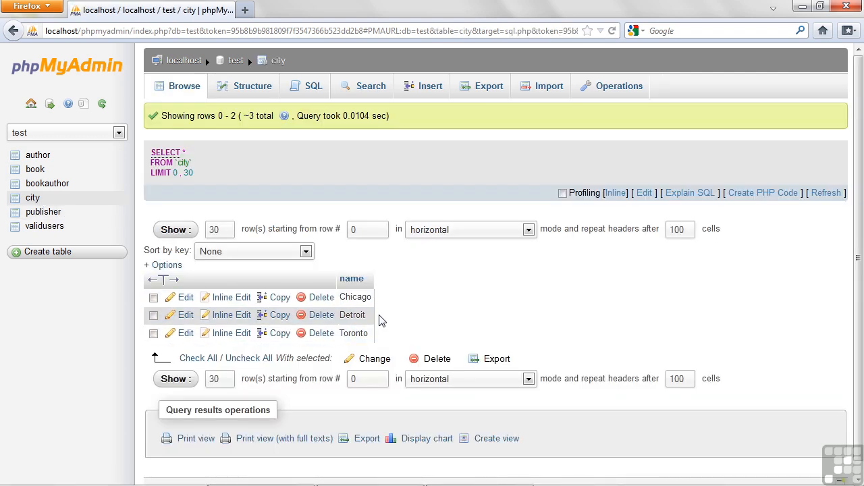
{"action": "left_click", "coordinate": [54, 230]}
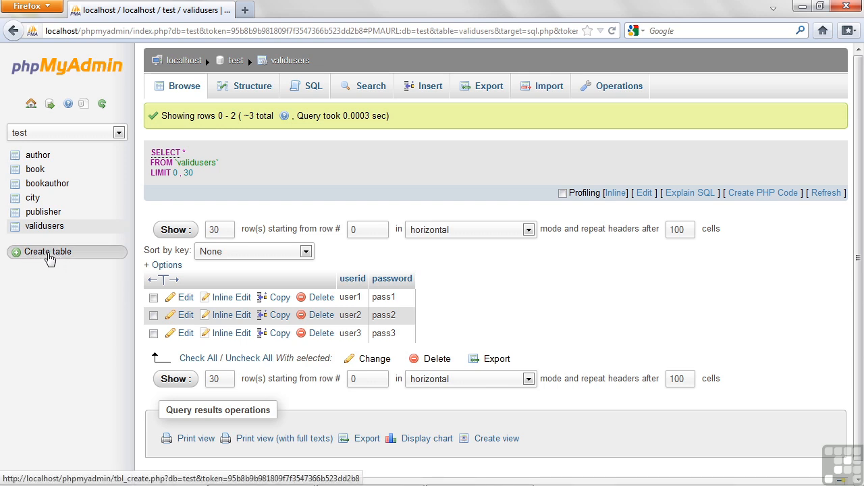
Step: Start a new table in the test database and name it realtor
{"action": "left_click", "coordinate": [50, 259]}
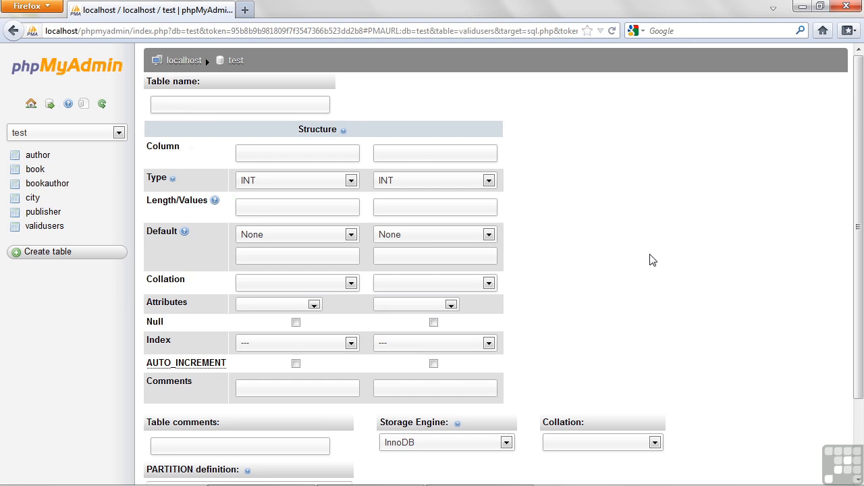
{"action": "left_click", "coordinate": [272, 106]}
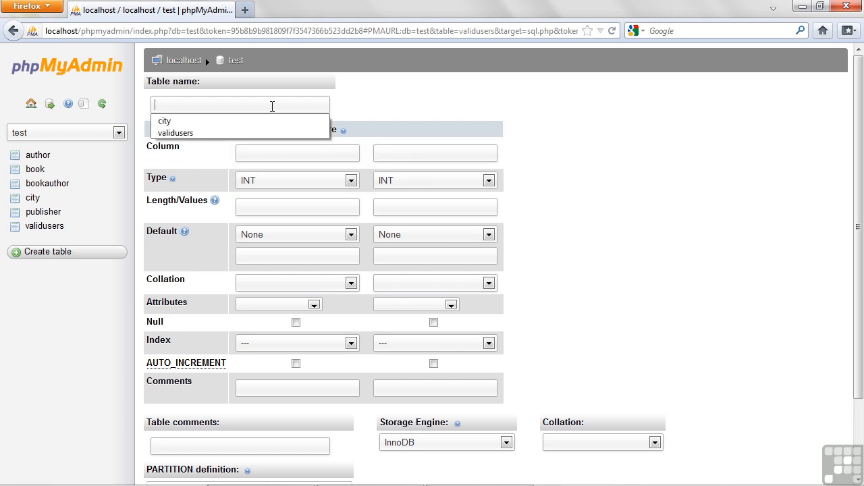
{"action": "type", "text": "realtor"}
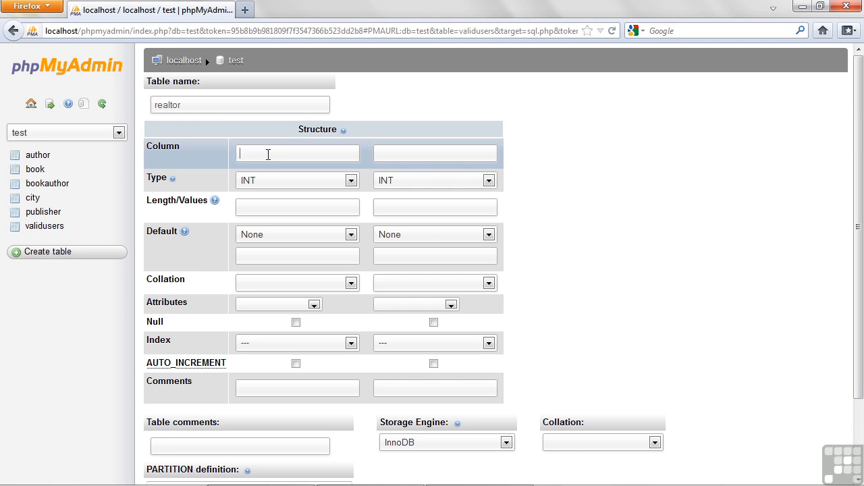
Step: Define the first column as realtor_id, an INT primary key with auto-increment enabled
{"action": "type", "text": "ltor_id"}
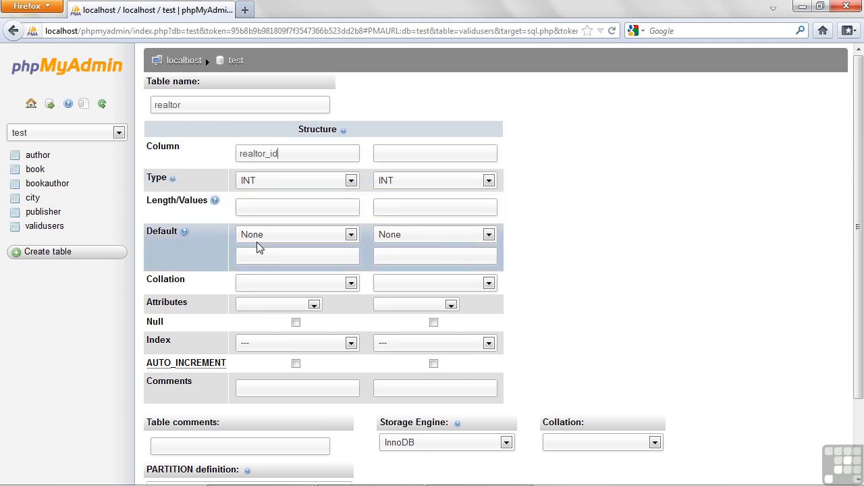
{"action": "scroll", "coordinate": [219, 261], "scroll_direction": "down", "scroll_amount": 2}
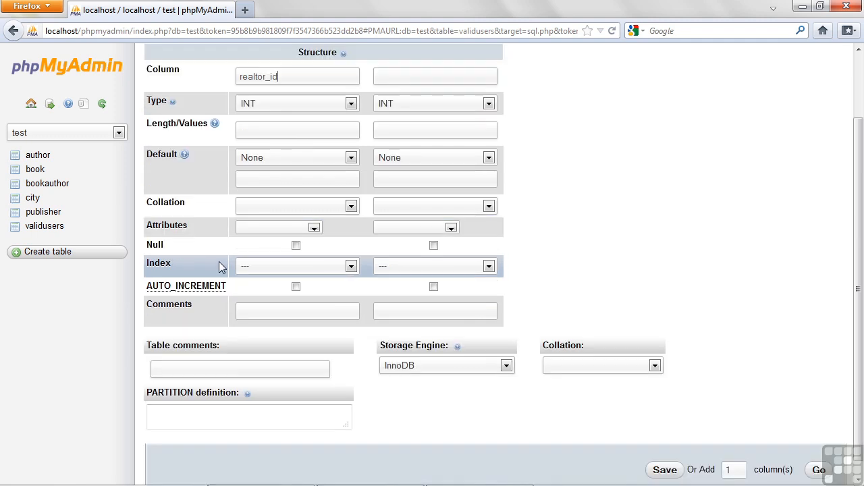
{"action": "left_click", "coordinate": [290, 267]}
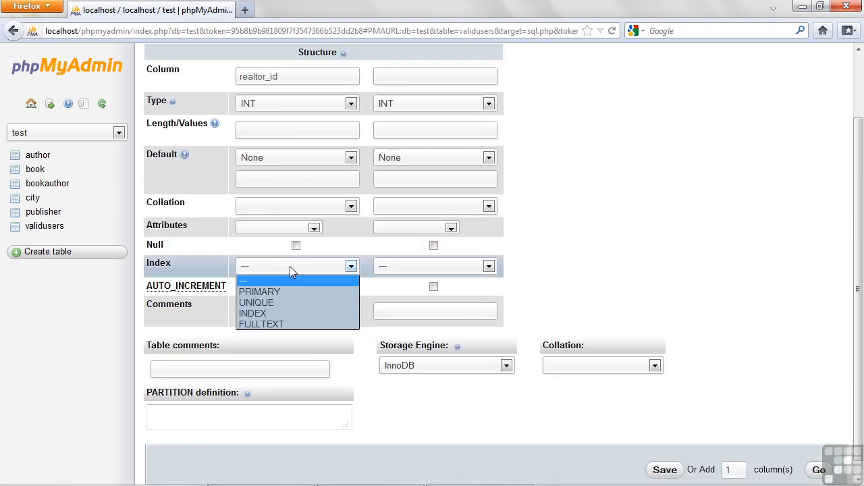
{"action": "left_click", "coordinate": [269, 291]}
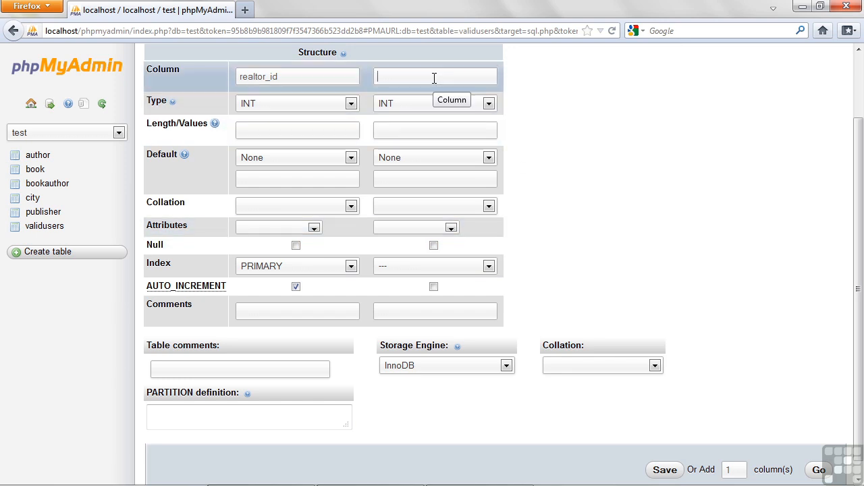
Step: Define the second column as lastname with type VARCHAR and length 30
{"action": "type", "text": "las"}
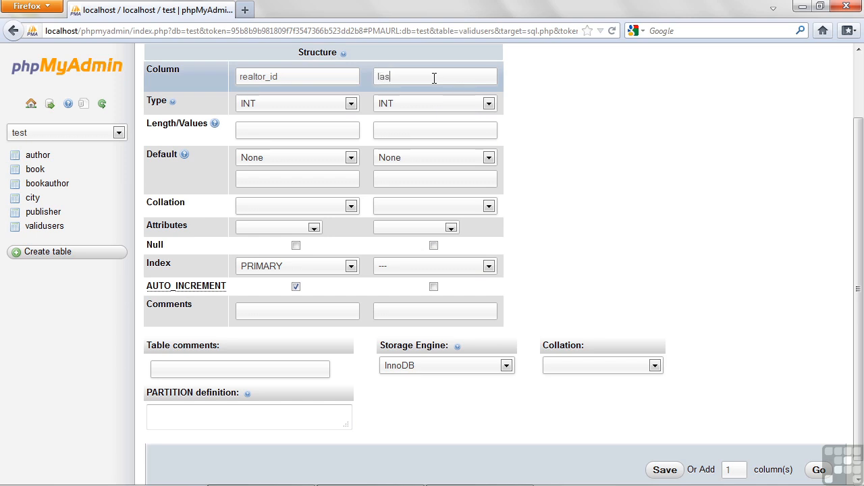
{"action": "type", "text": "tname"}
{"action": "left_click", "coordinate": [466, 106]}
{"action": "left_click", "coordinate": [446, 129]}
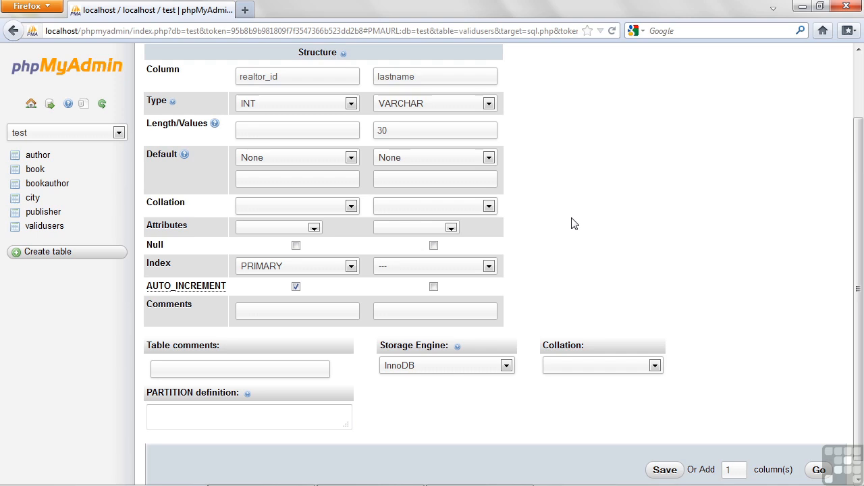
Step: Save the new table with the MyISAM storage engine and open the realtor table
{"action": "left_click", "coordinate": [444, 364]}
{"action": "left_click", "coordinate": [439, 389]}
{"action": "scroll", "coordinate": [568, 308], "scroll_direction": "down", "scroll_amount": 1}
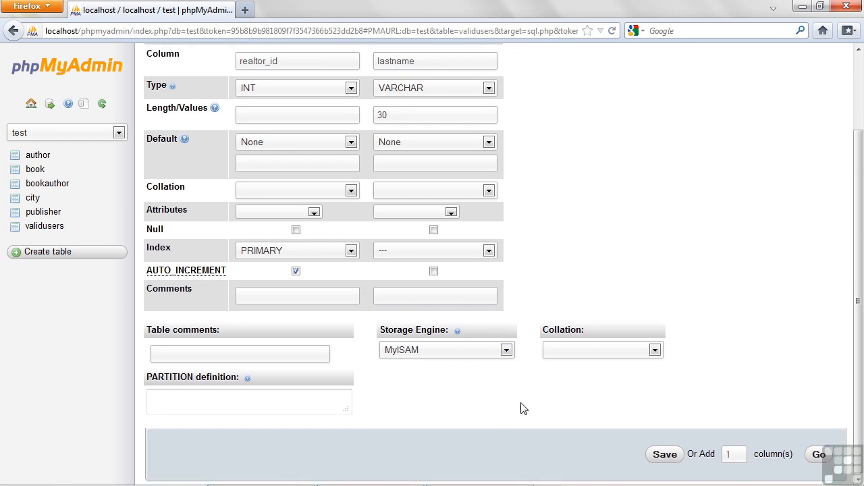
{"action": "left_click", "coordinate": [664, 456]}
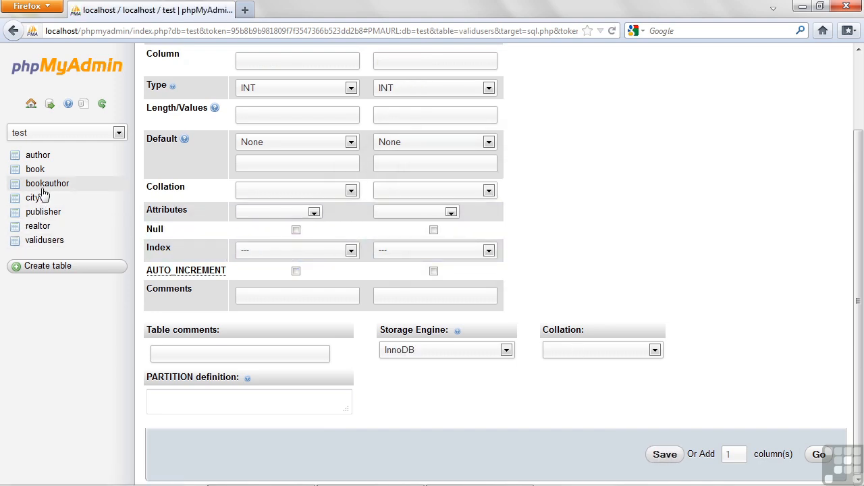
{"action": "left_click", "coordinate": [38, 226]}
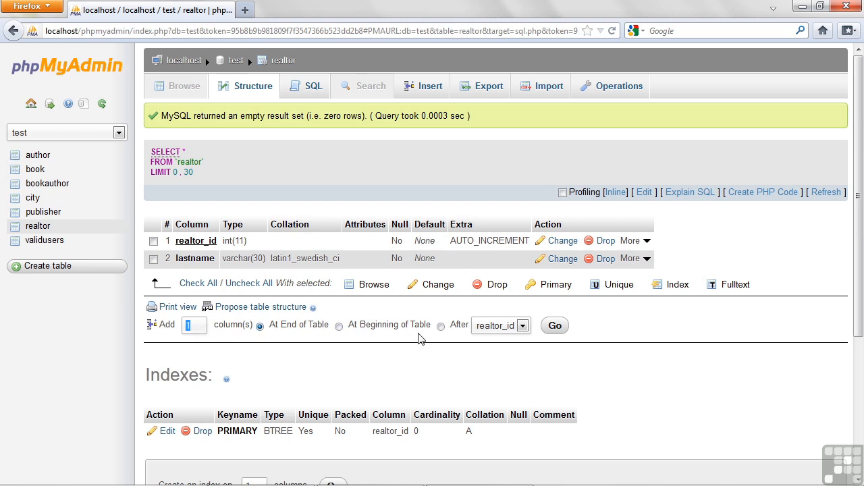
{"action": "left_click", "coordinate": [491, 330]}
{"action": "left_click", "coordinate": [492, 352]}
{"action": "left_click", "coordinate": [493, 325]}
{"action": "left_click", "coordinate": [491, 340]}
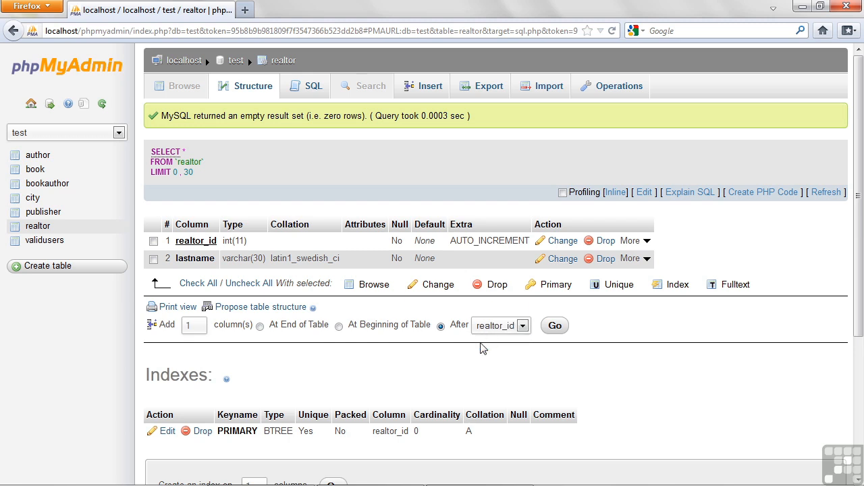
Step: Request four additional columns at the end of the realtor table
{"action": "left_click", "coordinate": [262, 328]}
{"action": "left_click_drag", "start_coordinate": [195, 325], "coordinate": [163, 325]}
{"action": "type", "text": "4"}
{"action": "left_click", "coordinate": [555, 327]}
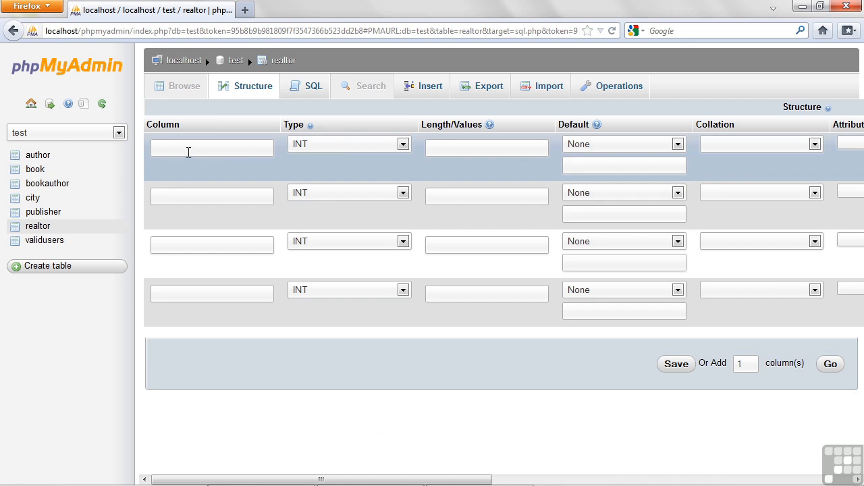
Step: Define the first added column as firstname with type VARCHAR and length 30
{"action": "type", "text": "firstname"}
{"action": "key", "text": "Tab"}
{"action": "key", "text": "Down"}
{"action": "key", "text": "Tab"}
{"action": "key", "text": "Tab"}
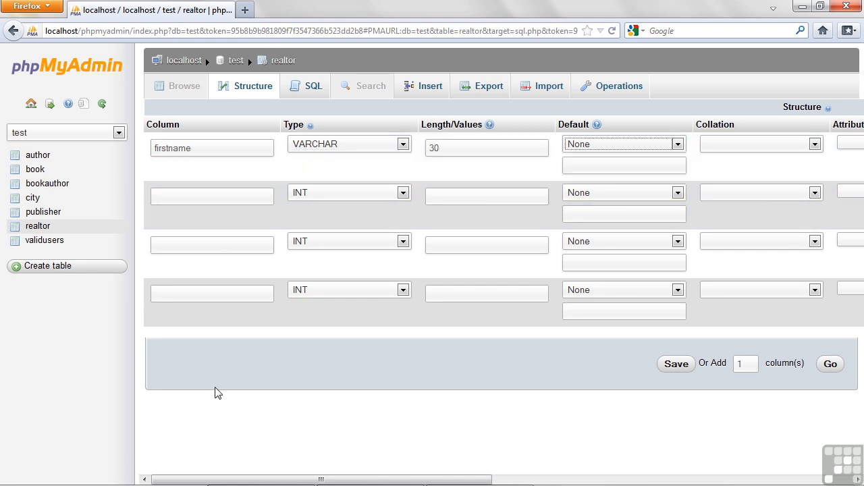
{"action": "left_click_drag", "start_coordinate": [356, 479], "coordinate": [720, 465]}
Step: Define the second added column as phone with type VARCHAR and length 15, allowing null values
{"action": "left_click", "coordinate": [185, 197]}
{"action": "type", "text": "phone"}
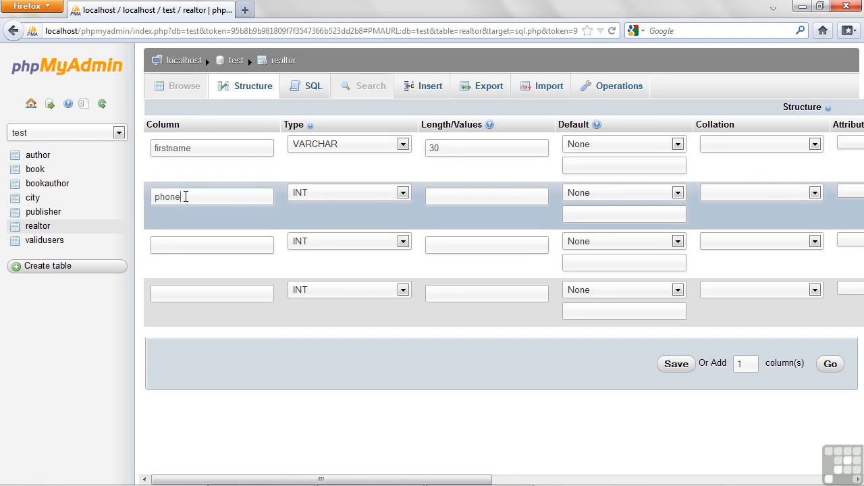
{"action": "key", "text": "Tab"}
{"action": "key", "text": "v"}
{"action": "left_click", "coordinate": [463, 194]}
{"action": "type", "text": "15"}
{"action": "left_click_drag", "start_coordinate": [426, 477], "coordinate": [769, 284]}
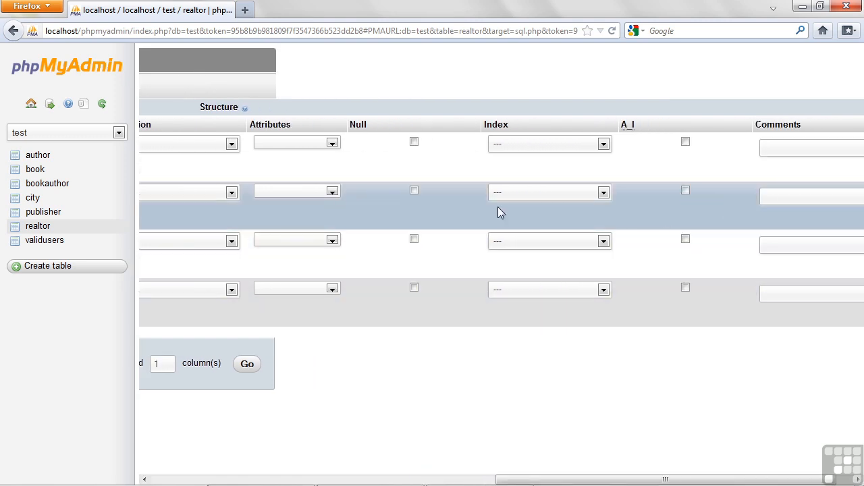
{"action": "left_click", "coordinate": [414, 191]}
Step: Define the third added column as email with type VARCHAR and length 100, allowing null values
{"action": "left_click_drag", "start_coordinate": [495, 477], "coordinate": [145, 477]}
{"action": "left_click", "coordinate": [178, 247]}
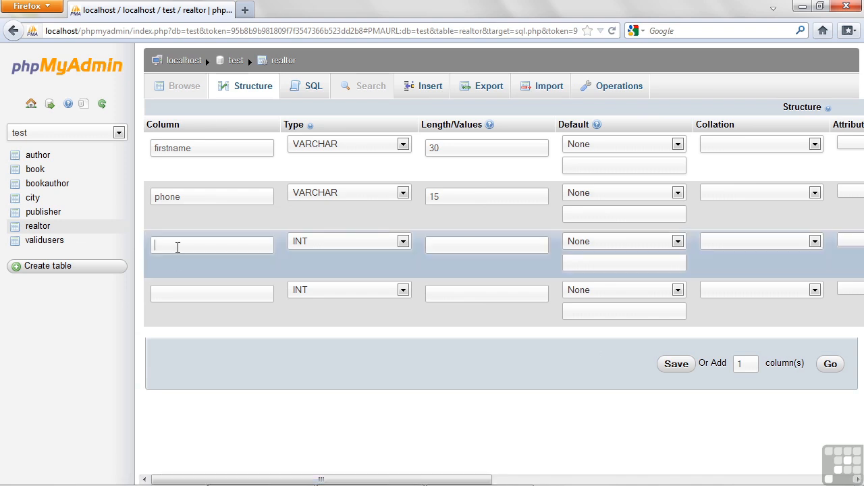
{"action": "type", "text": "email"}
{"action": "left_click", "coordinate": [318, 244]}
{"action": "left_click", "coordinate": [326, 265]}
{"action": "left_click", "coordinate": [466, 246]}
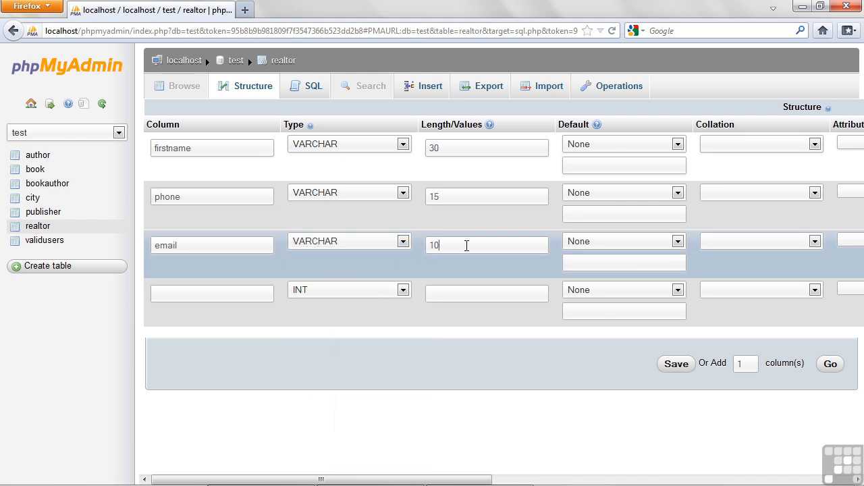
{"action": "key", "text": "Tab"}
{"action": "left_click_drag", "start_coordinate": [485, 478], "coordinate": [643, 475]}
{"action": "left_click", "coordinate": [734, 239]}
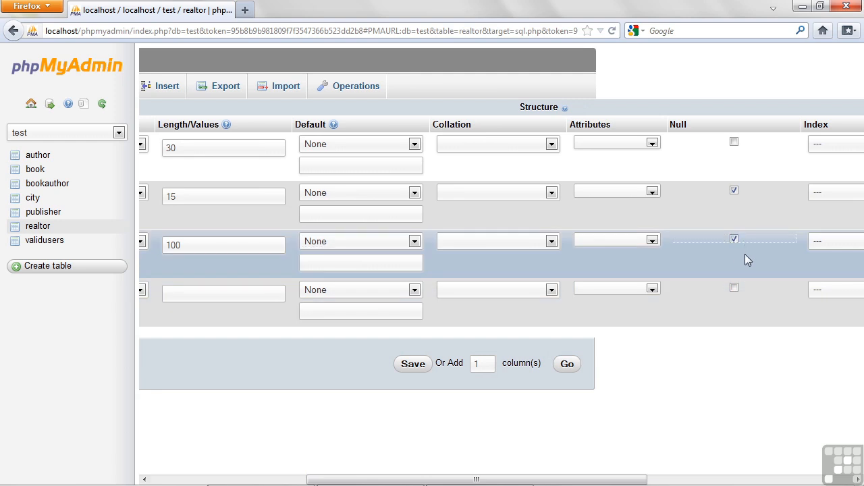
Step: Define the fourth added column as image_file with type VARCHAR and length 40, without allowing null values
{"action": "left_click", "coordinate": [734, 289]}
{"action": "left_click", "coordinate": [734, 289]}
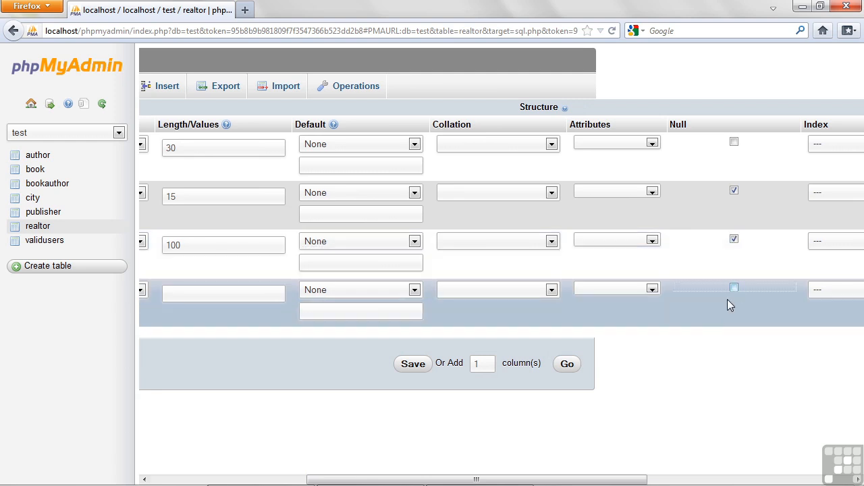
{"action": "left_click_drag", "start_coordinate": [476, 481], "coordinate": [321, 479]}
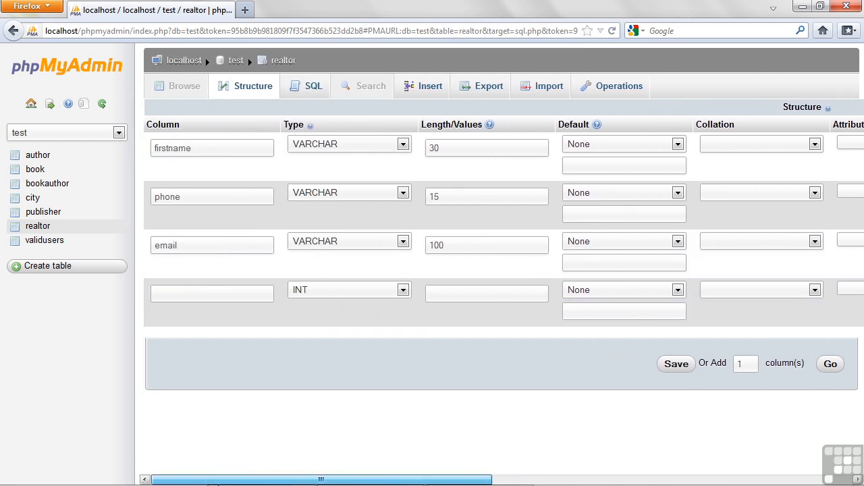
{"action": "left_click", "coordinate": [190, 289]}
{"action": "type", "text": "image_file"}
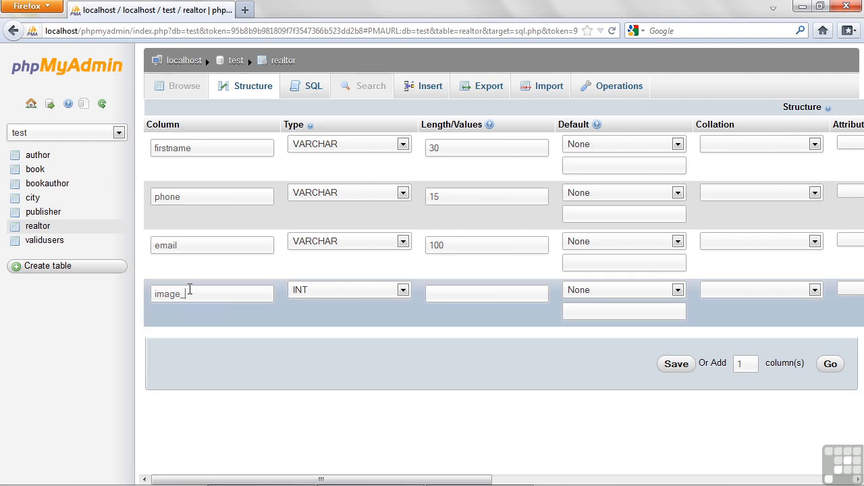
{"action": "left_click", "coordinate": [314, 294]}
{"action": "left_click", "coordinate": [331, 81]}
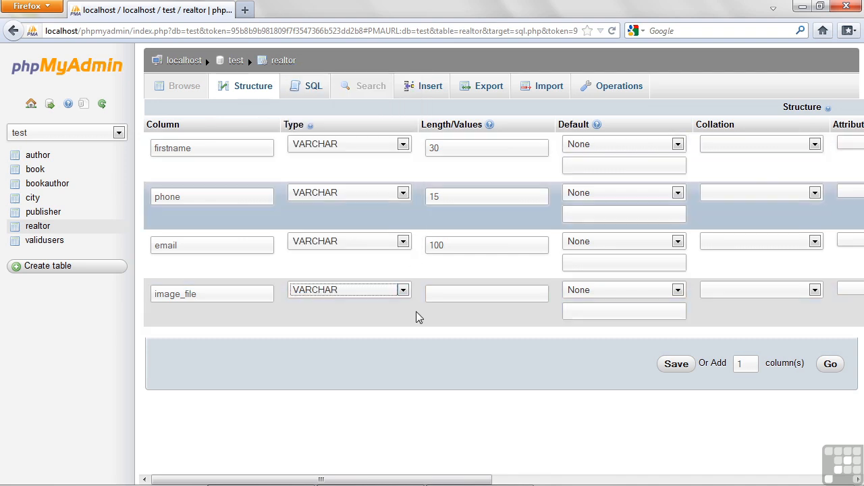
{"action": "left_click", "coordinate": [469, 296]}
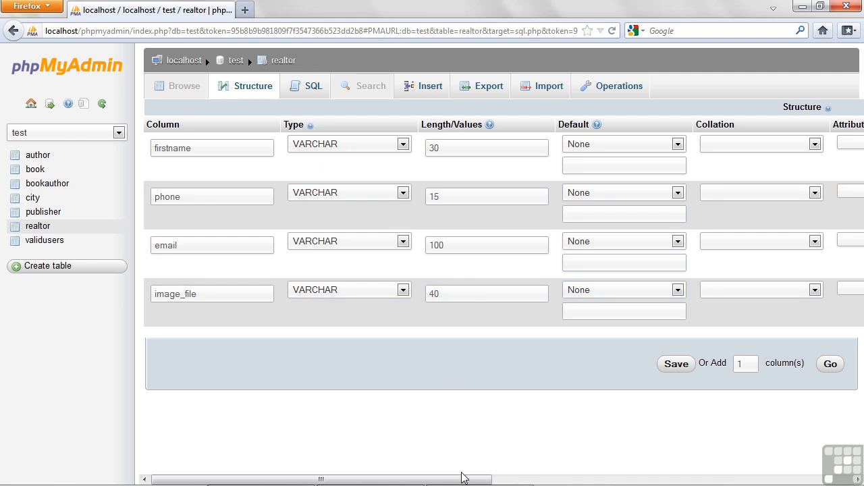
{"action": "left_click_drag", "start_coordinate": [497, 481], "coordinate": [362, 457]}
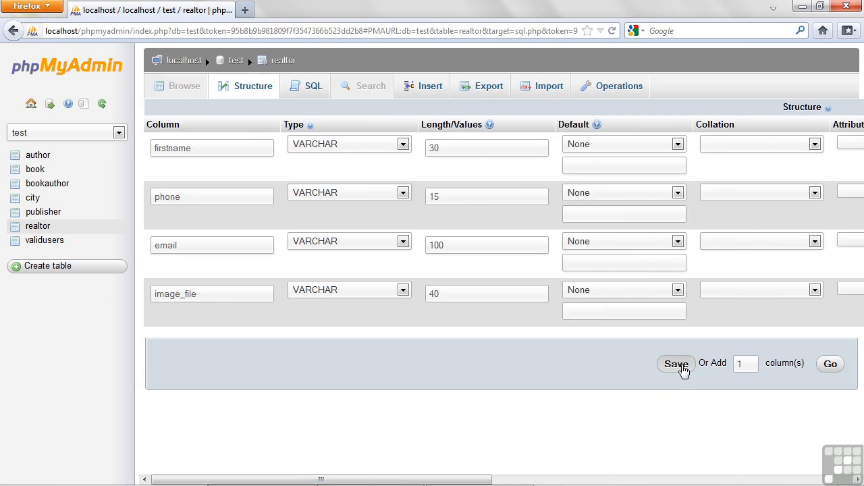
Step: Save the four added columns to the realtor table and review its updated structure
{"action": "left_click", "coordinate": [678, 366]}
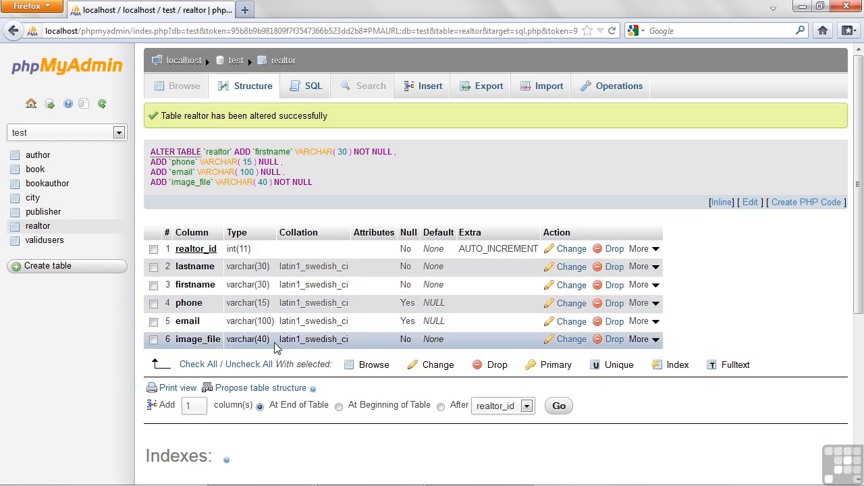
{"action": "scroll", "coordinate": [752, 278], "scroll_direction": "down", "scroll_amount": 4}
{"action": "scroll", "coordinate": [752, 278], "scroll_direction": "up", "scroll_amount": 4}
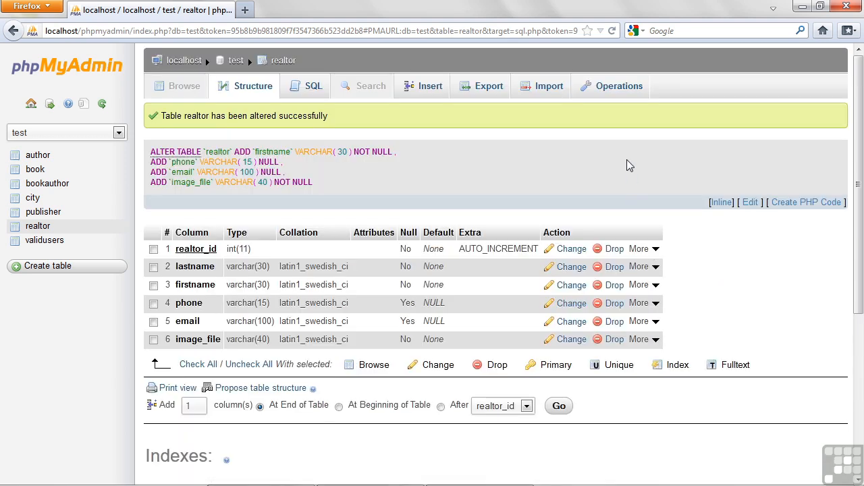